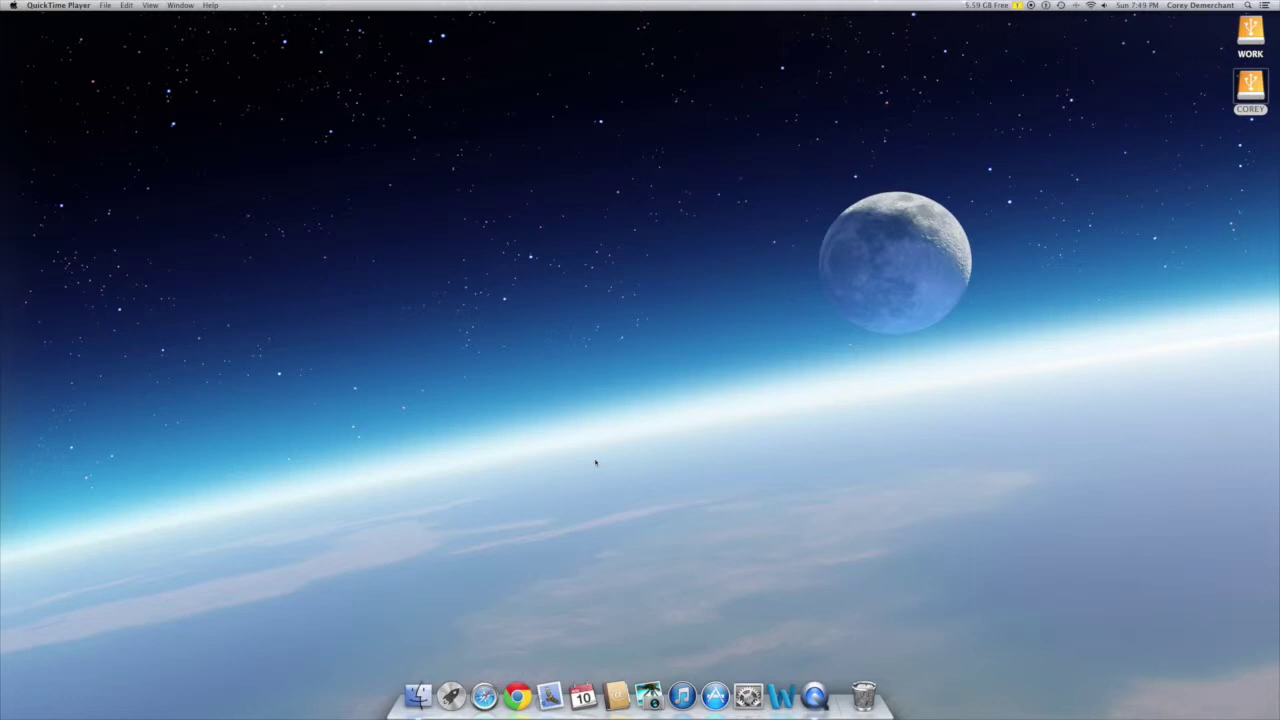
Launch DetoxMyMac from Finder's Applications folder.
click(418, 696)
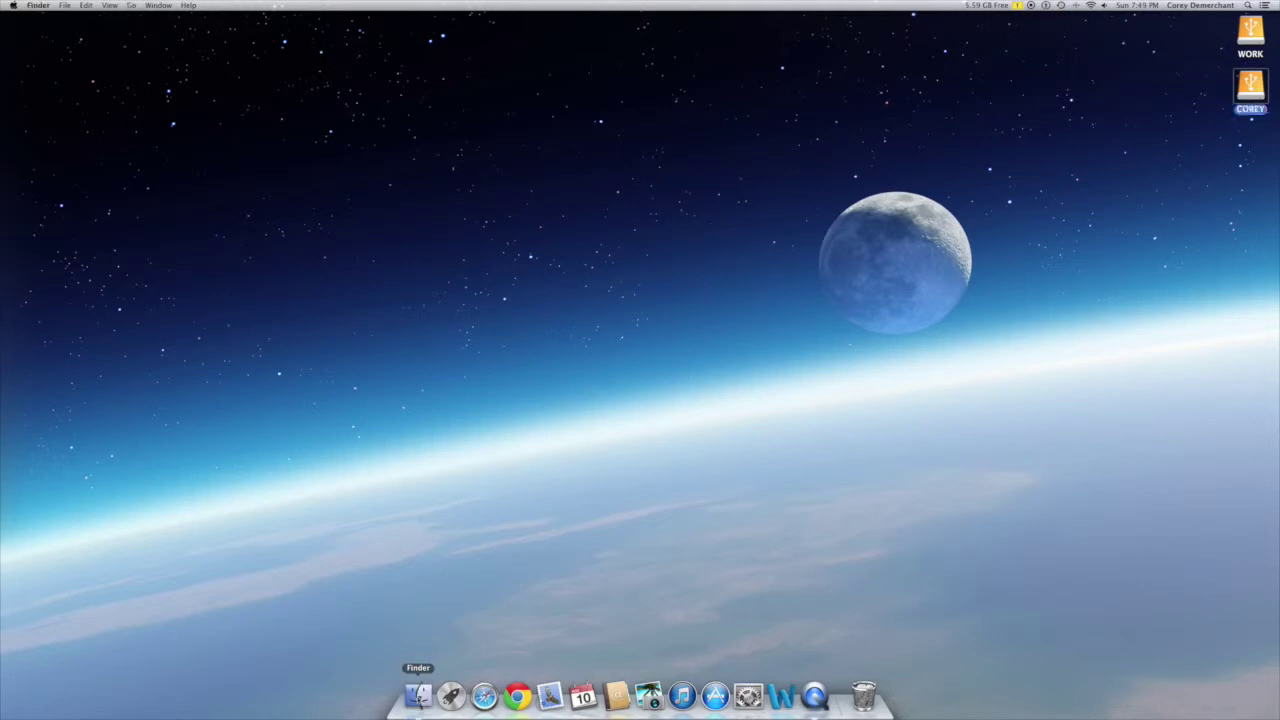
click(370, 287)
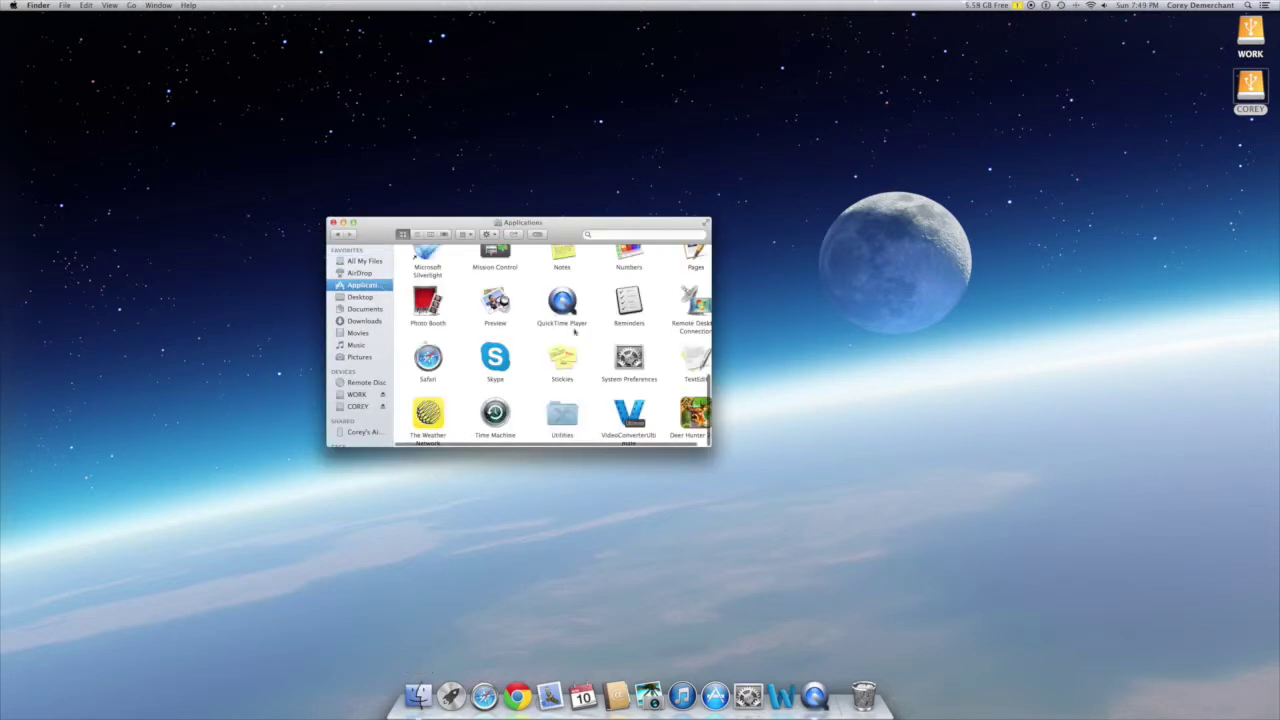
scroll(617, 345, down, 5)
scroll(617, 344, up, 10)
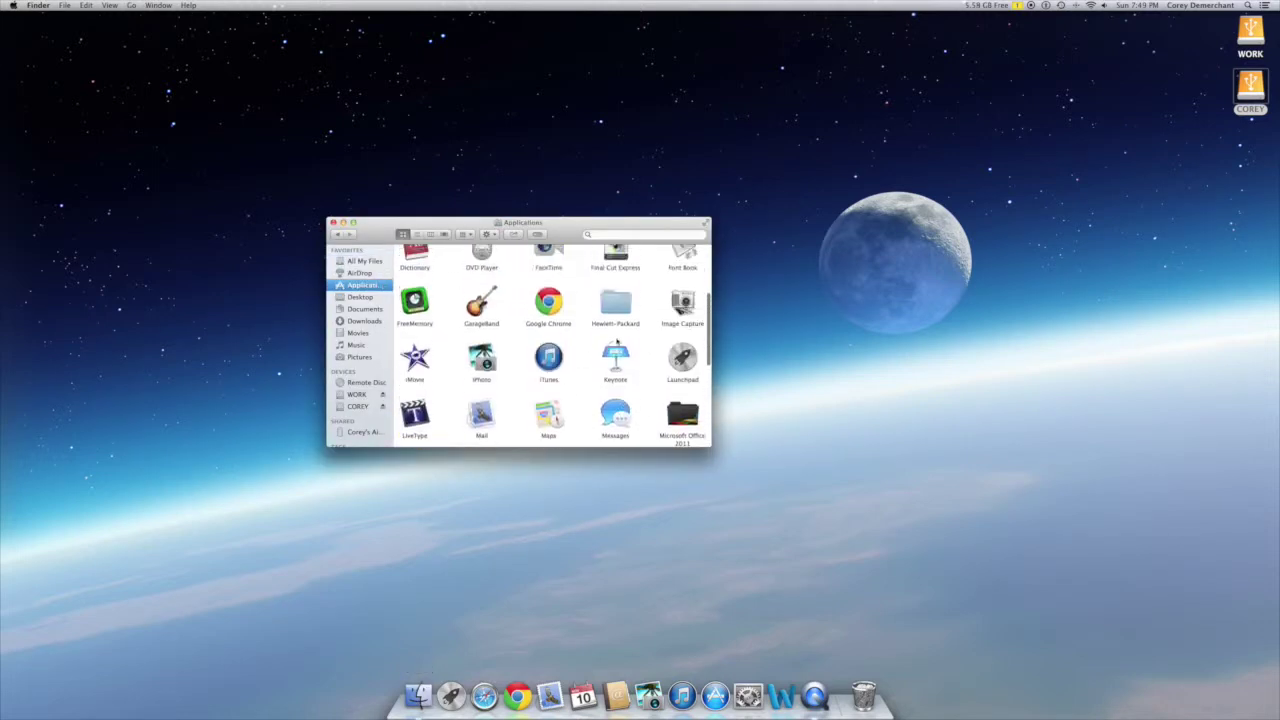
double_click(684, 324)
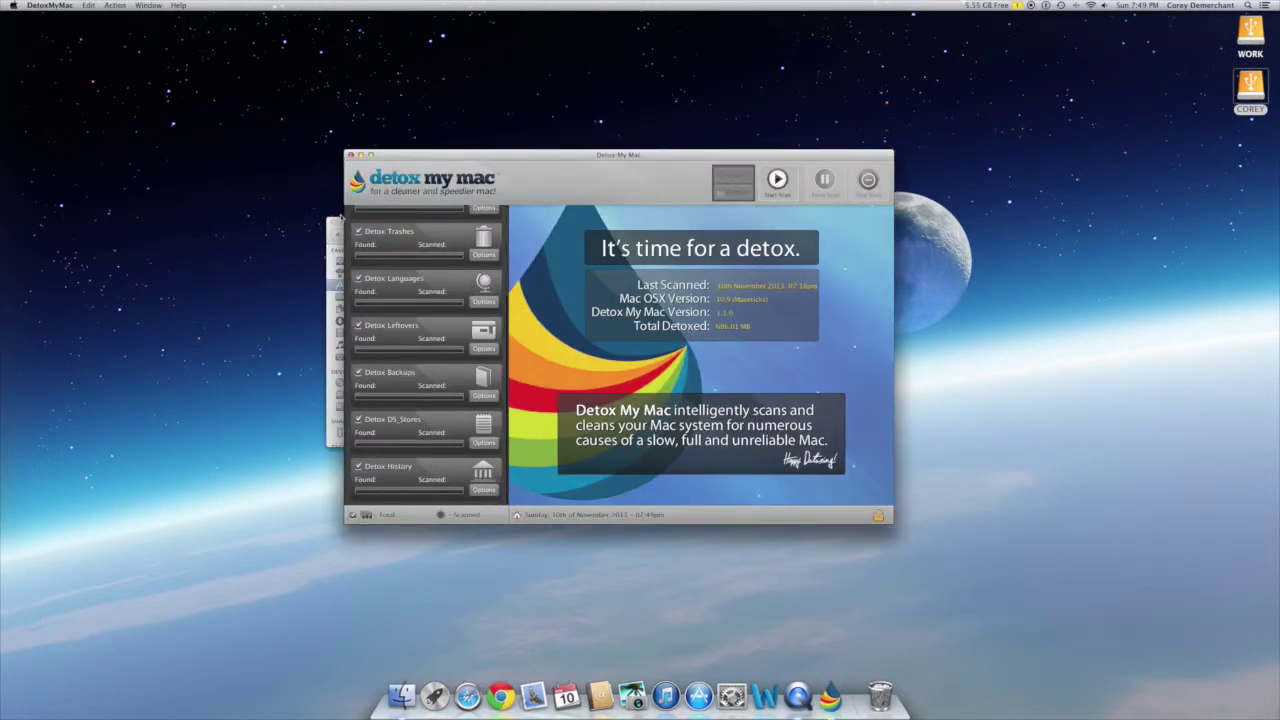
Close the Applications window and show the Detox Logs options listing iChat, System and User Logs.
click(329, 250)
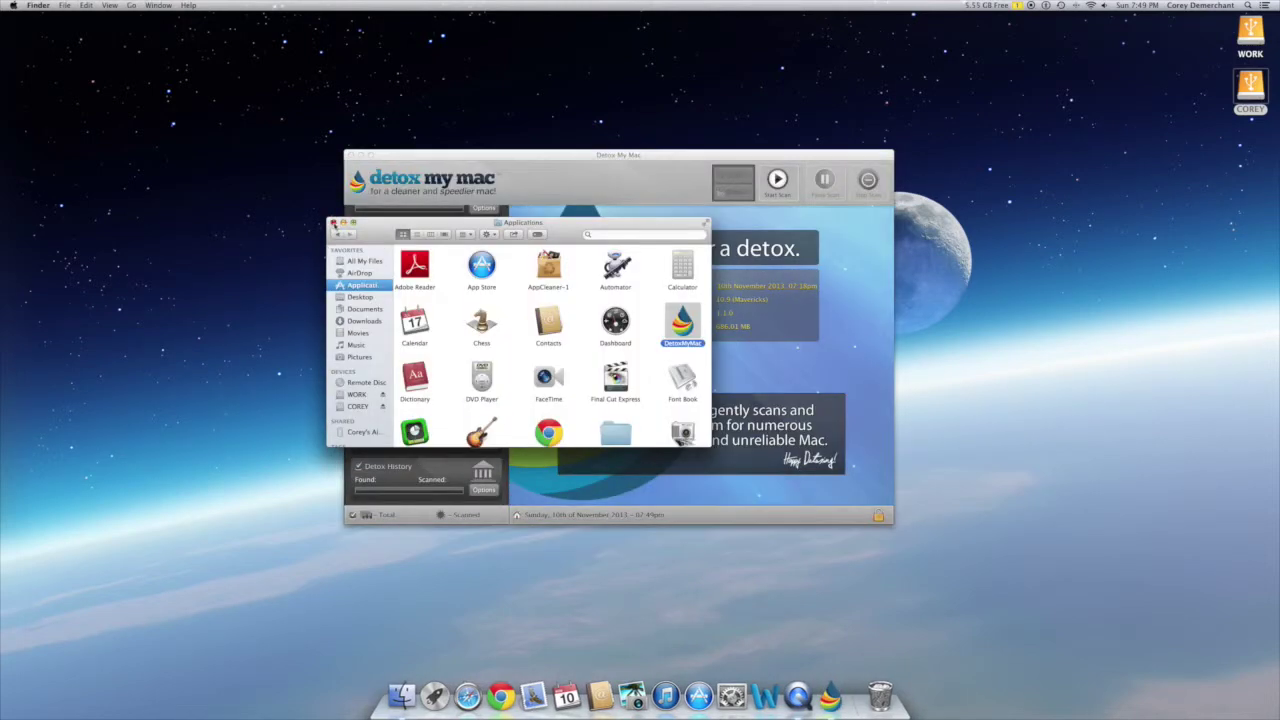
click(332, 222)
drag(636, 157, 618, 167)
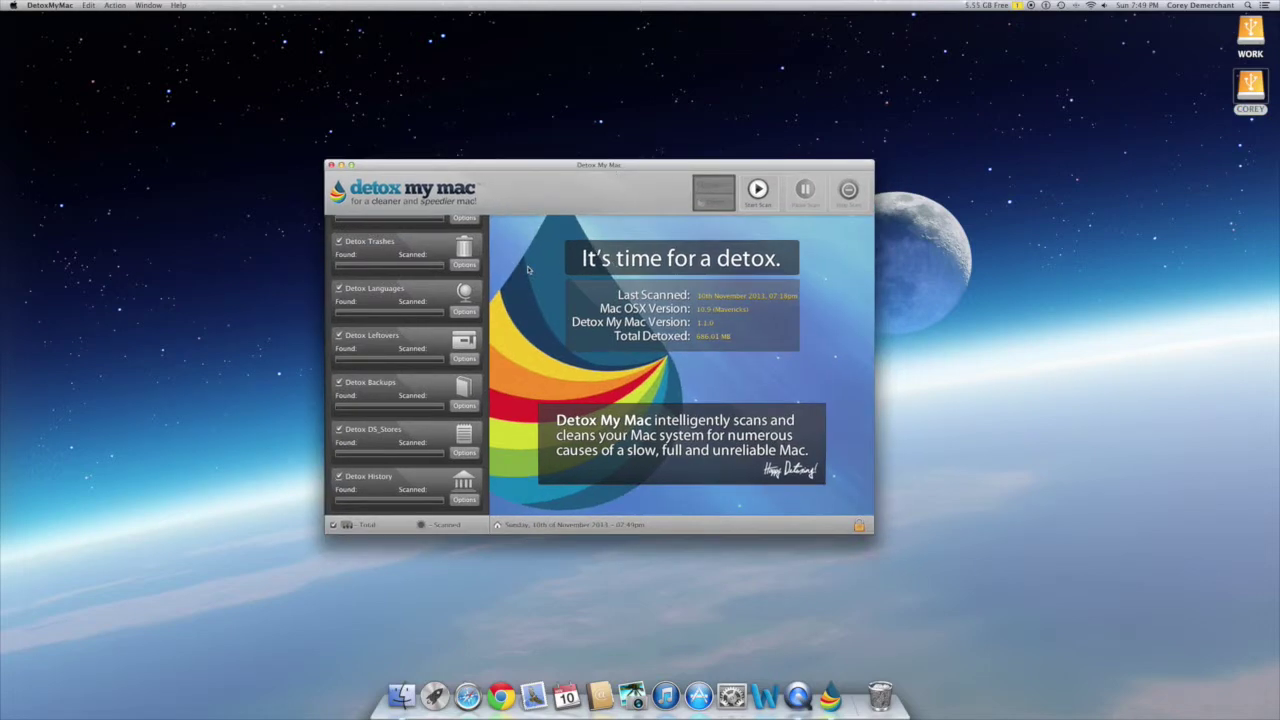
scroll(409, 365, up, 3)
scroll(409, 365, up, 3)
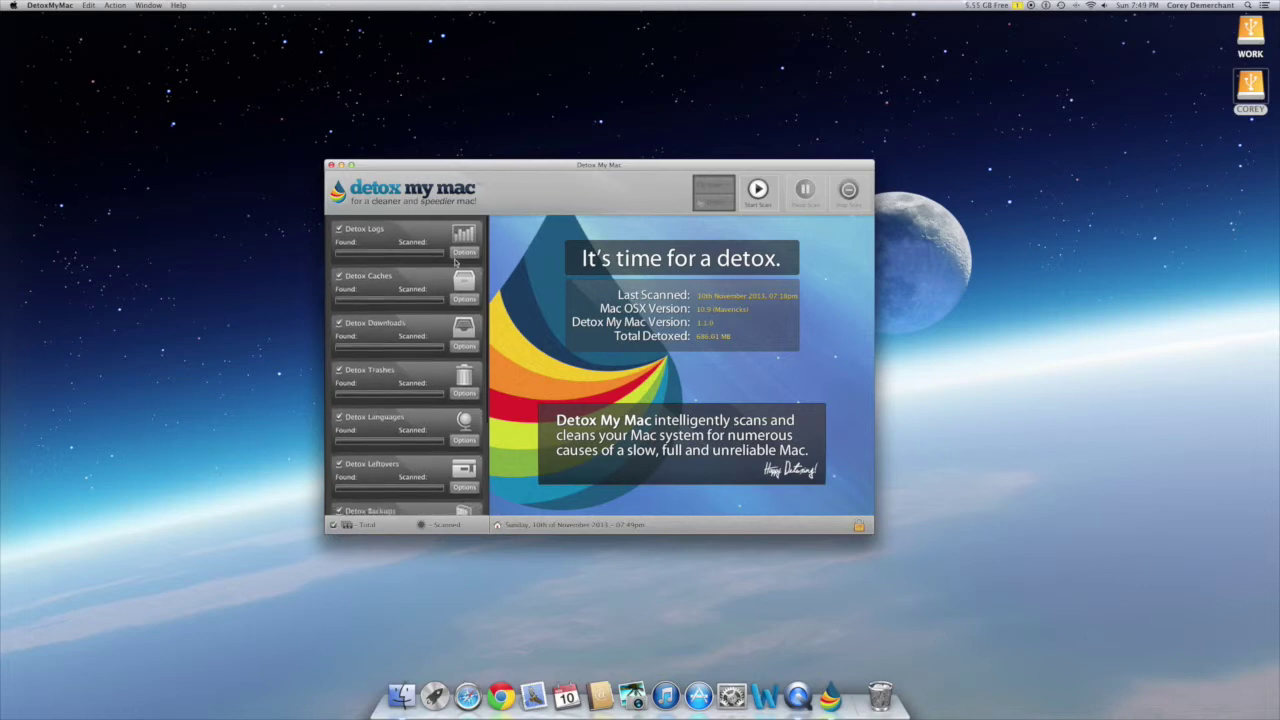
click(465, 252)
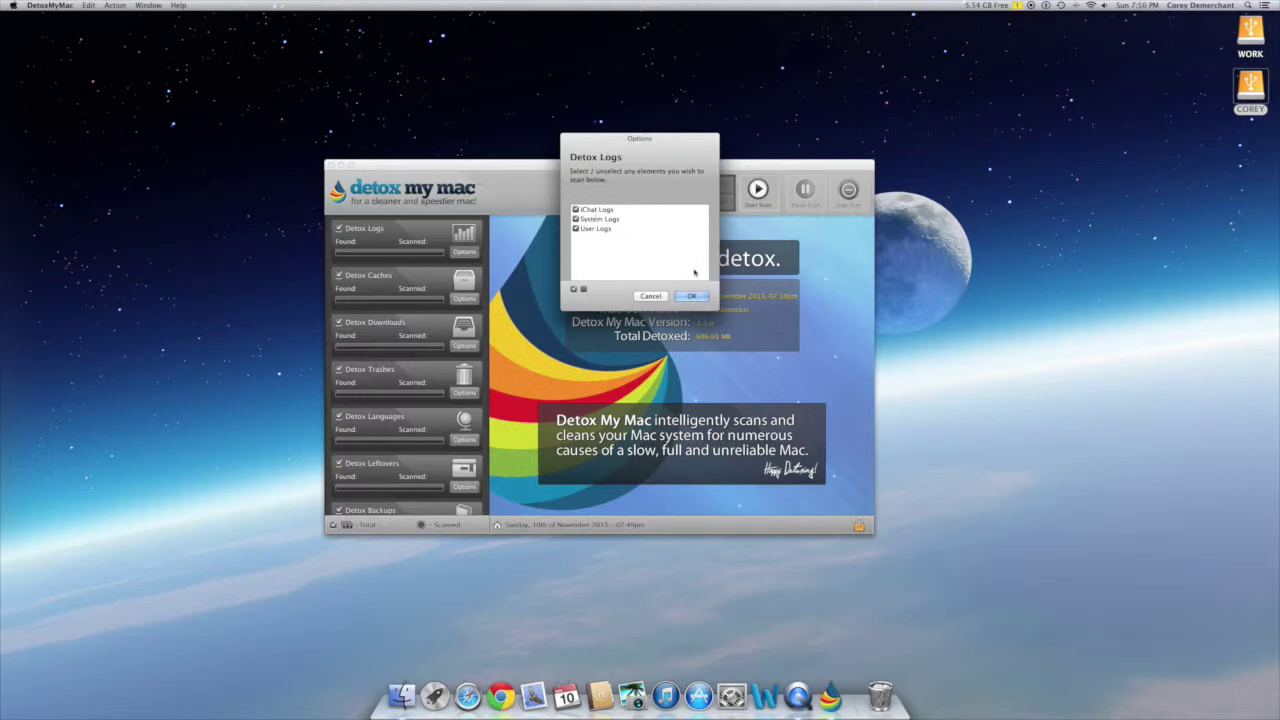
Accept the Logs options, then review the Detox Caches options and cancel without changes.
click(650, 296)
click(464, 298)
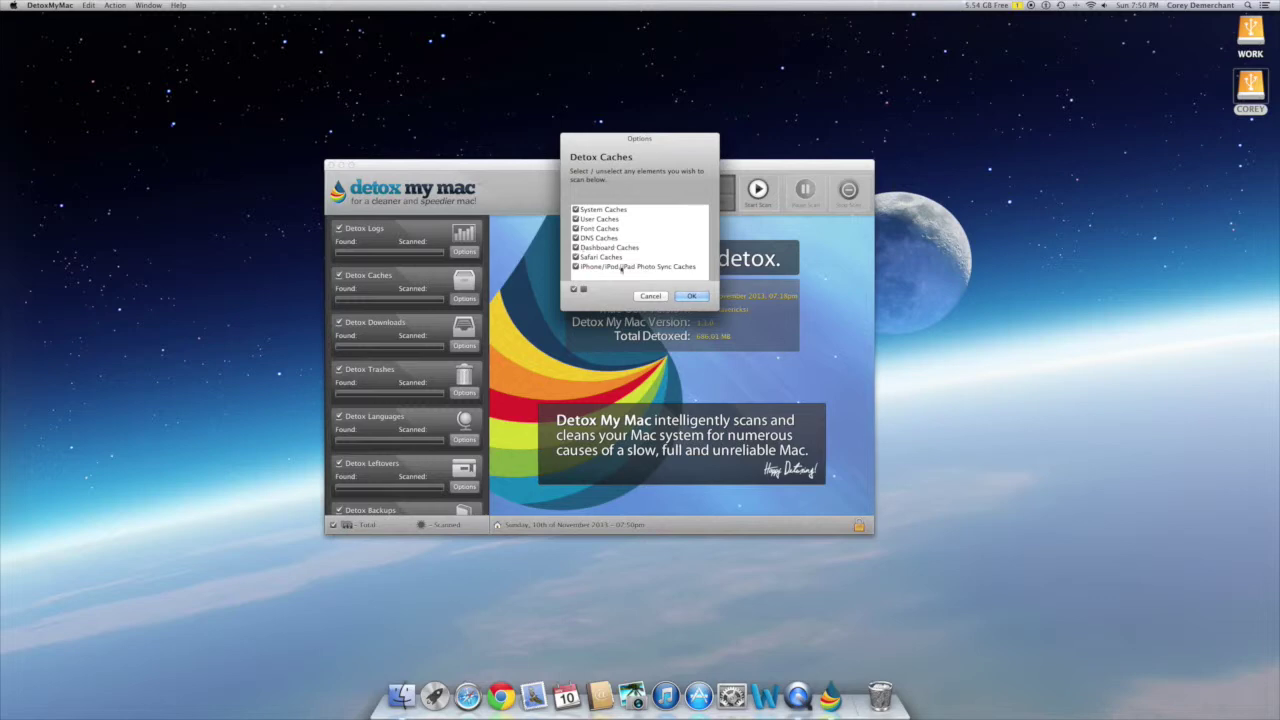
click(650, 296)
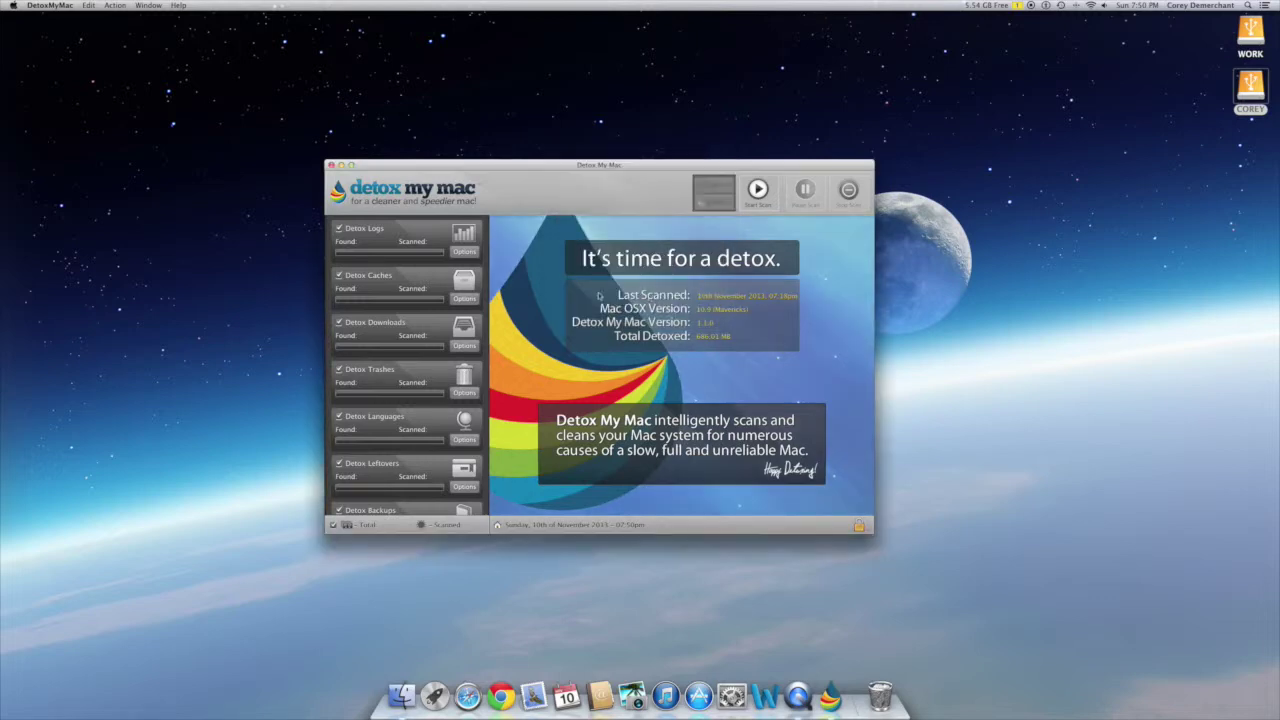
scroll(475, 300, down, 5)
scroll(468, 296, up, 5)
scroll(443, 416, down, 5)
scroll(443, 416, up, 5)
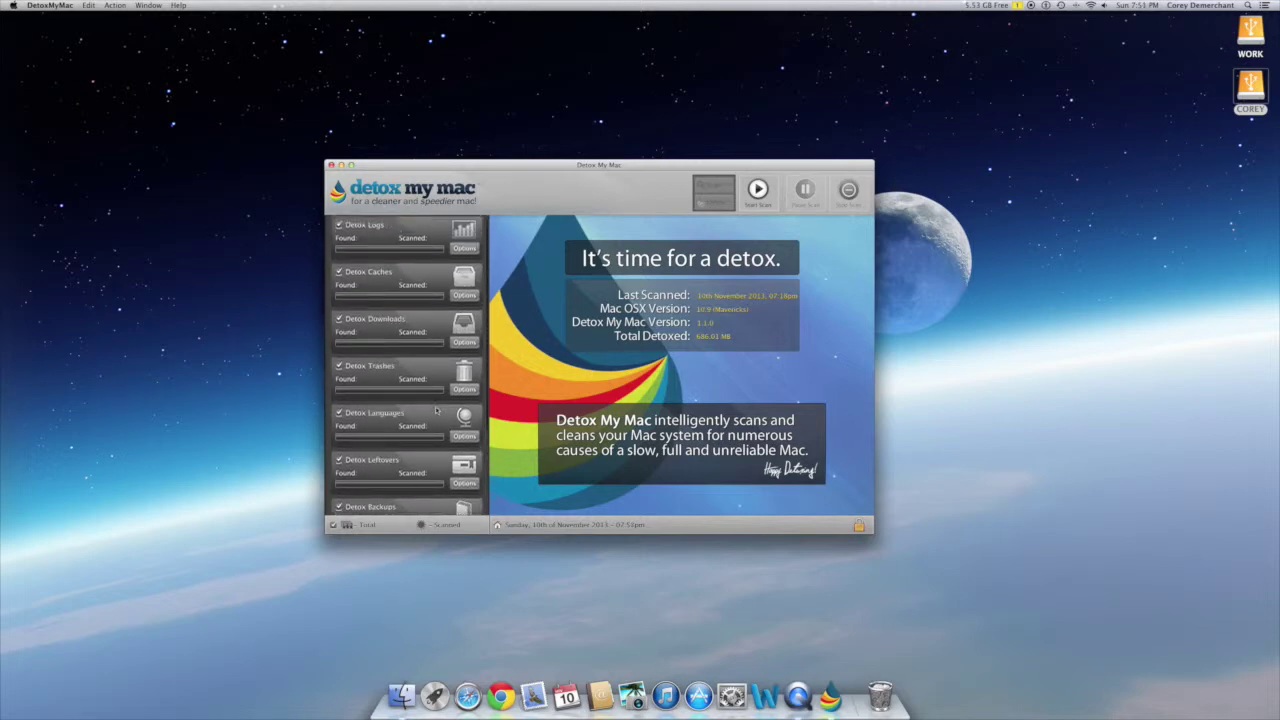
scroll(432, 407, down, 5)
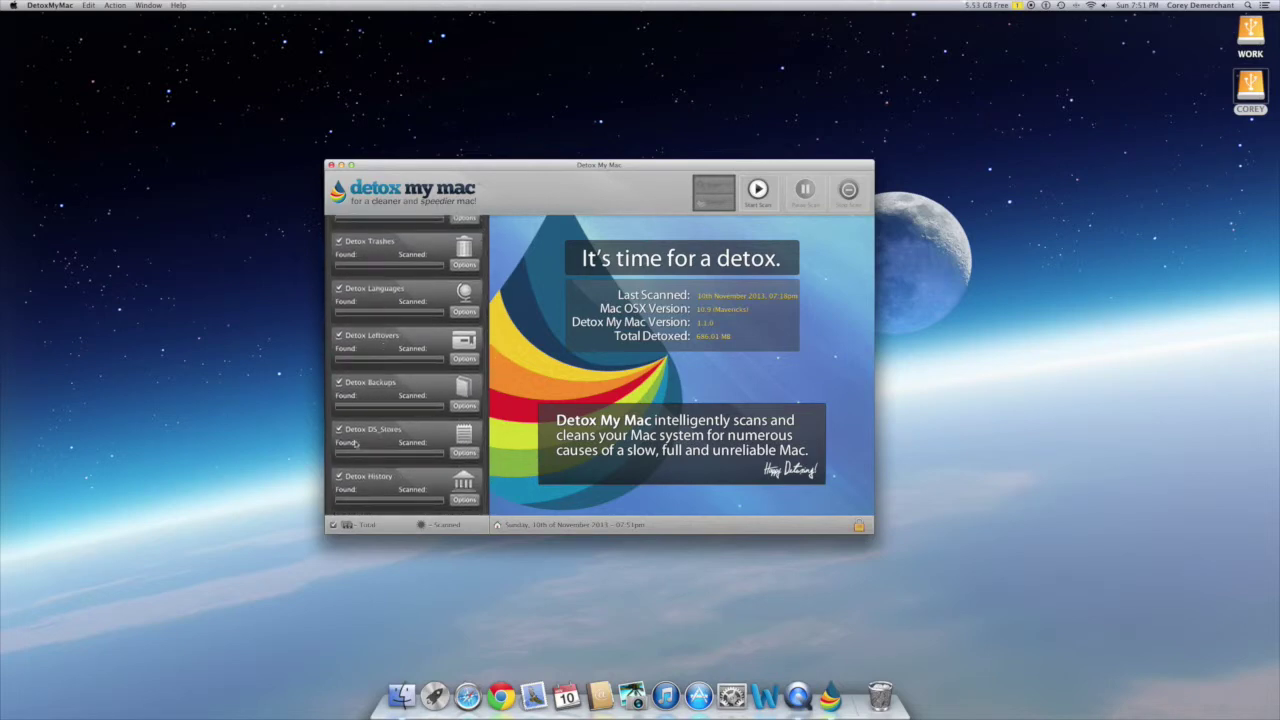
click(459, 268)
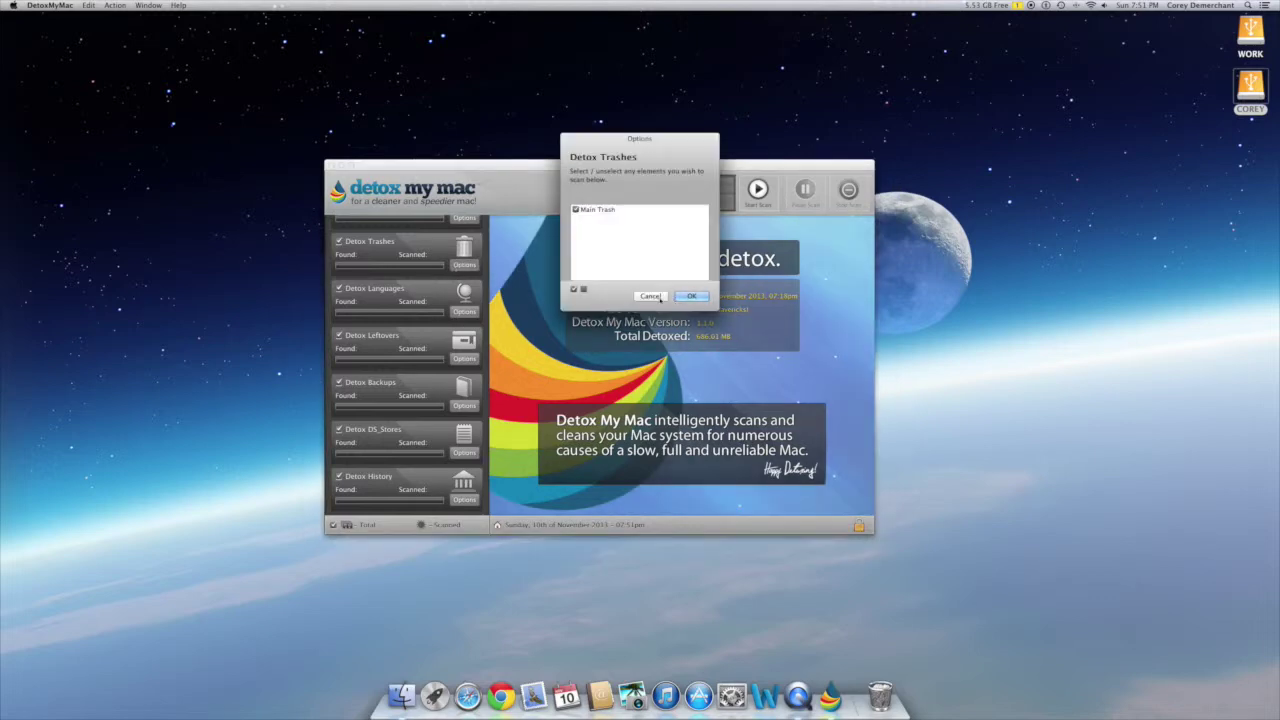
click(691, 296)
click(464, 405)
click(691, 296)
click(464, 453)
click(691, 296)
click(460, 500)
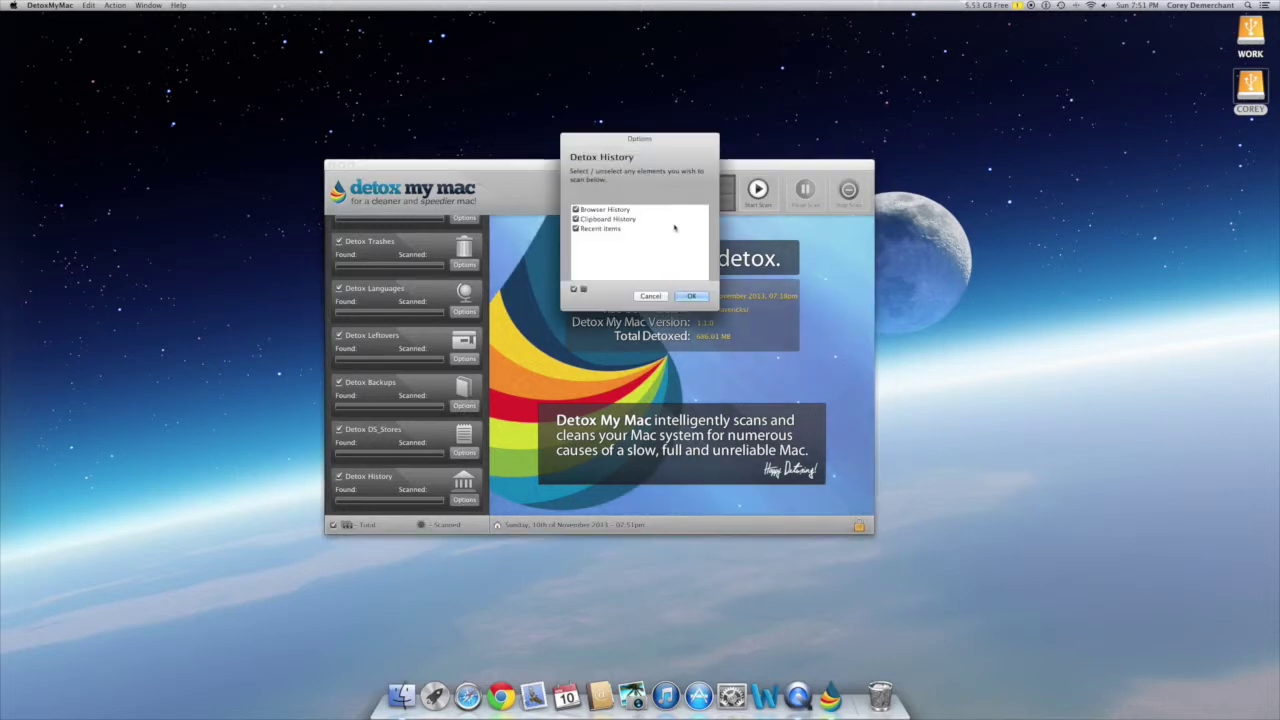
key(Return)
scroll(440, 300, up, 5)
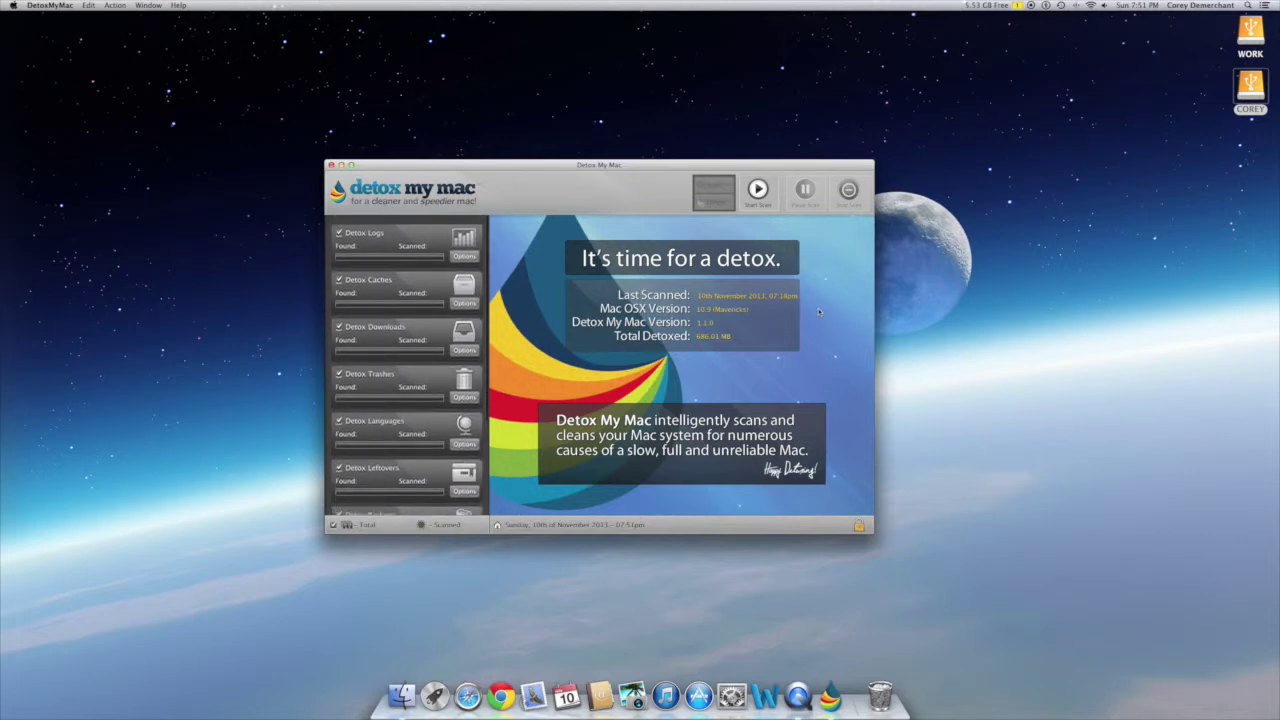
Run the scan, which finds 744.11 MB of junk, including 730.57 MB of trash.
click(757, 189)
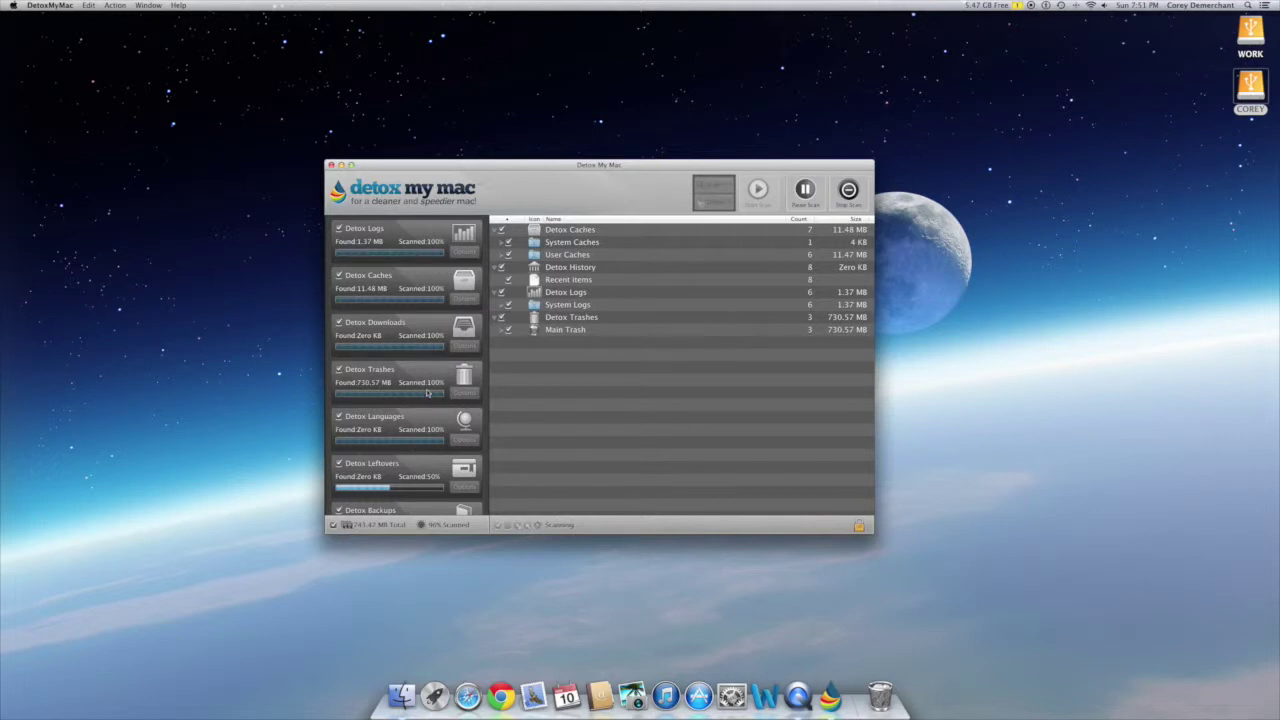
scroll(432, 251, down, 5)
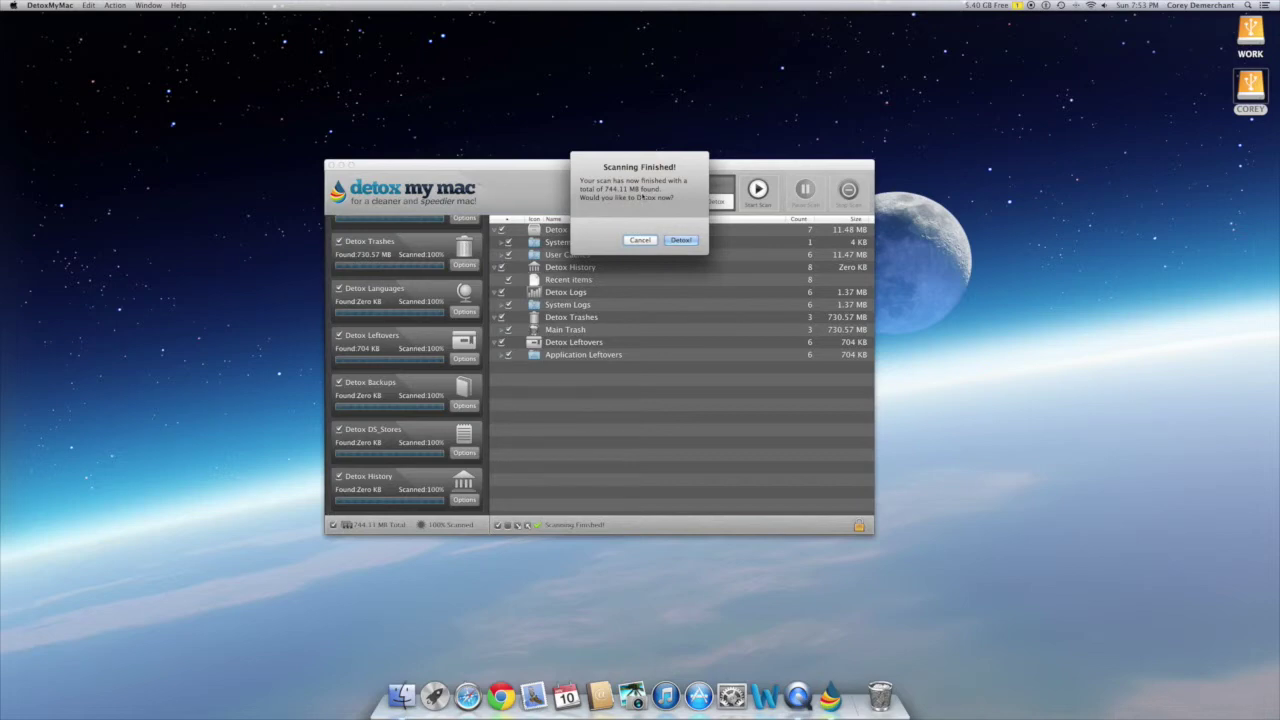
Detox the found items using the administrator password, removing 744.11 MB, and dismiss the result.
click(689, 241)
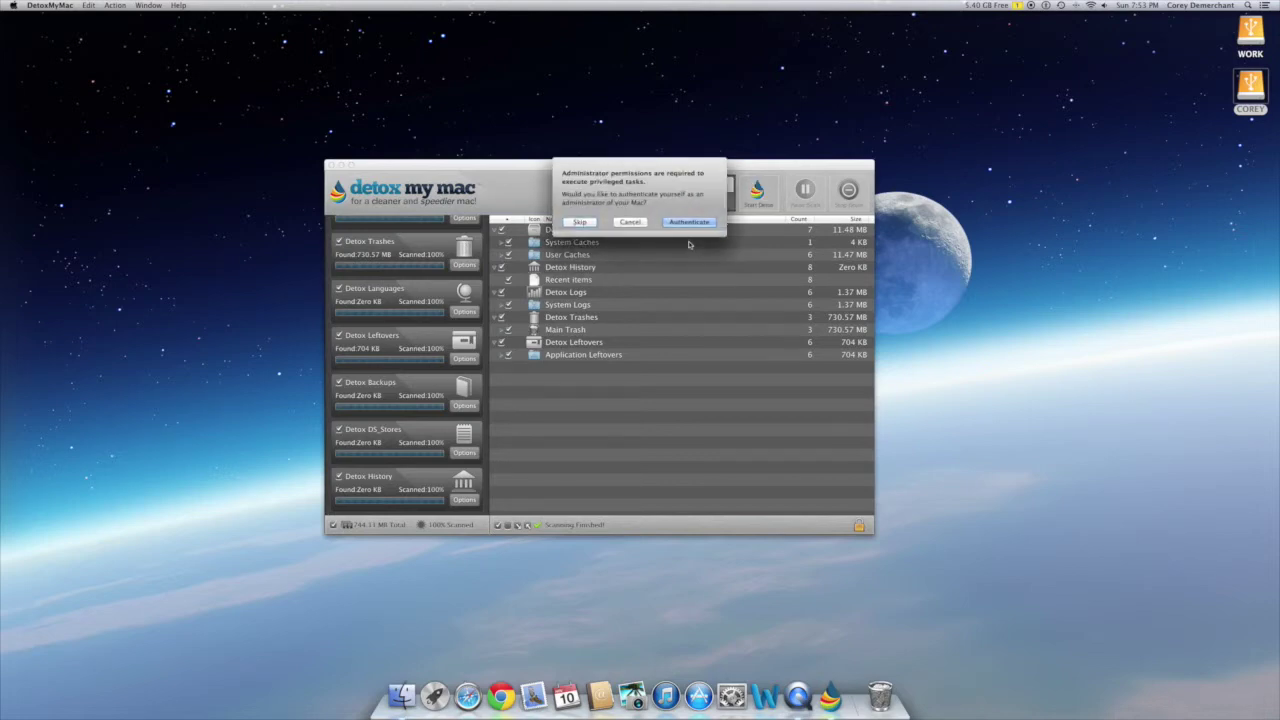
click(690, 223)
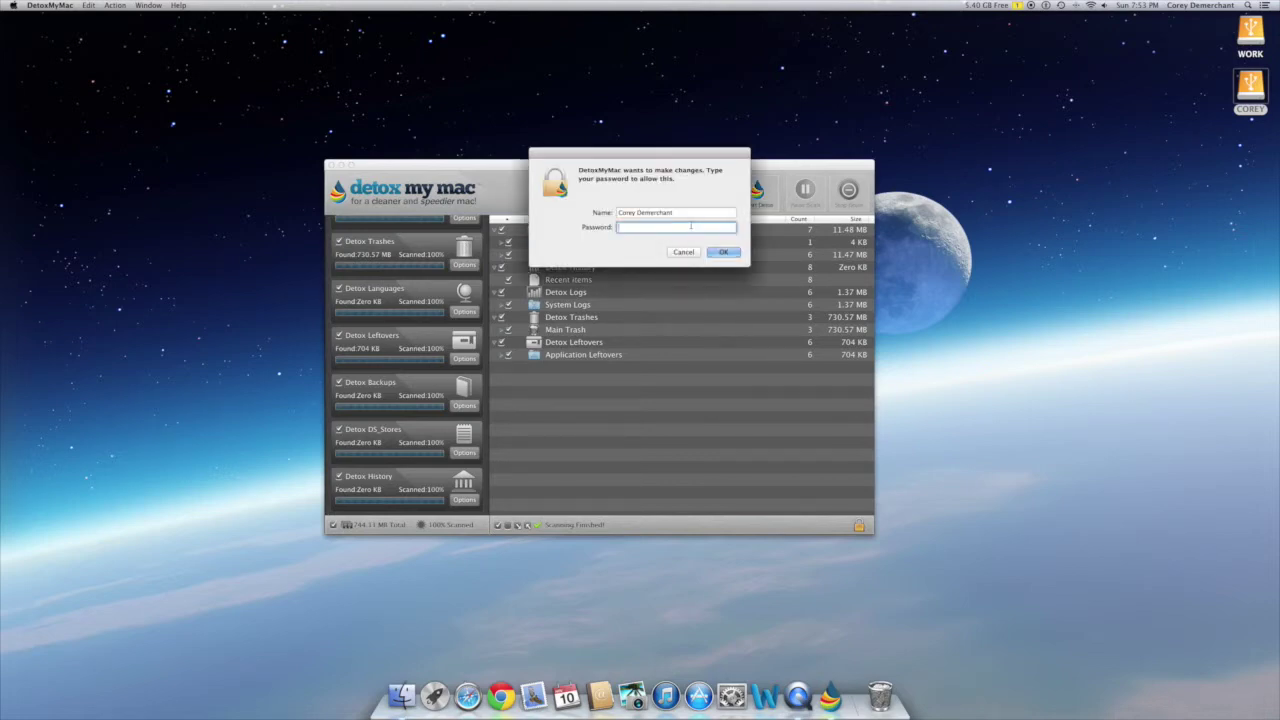
text(•••••••••••••••••)
click(733, 252)
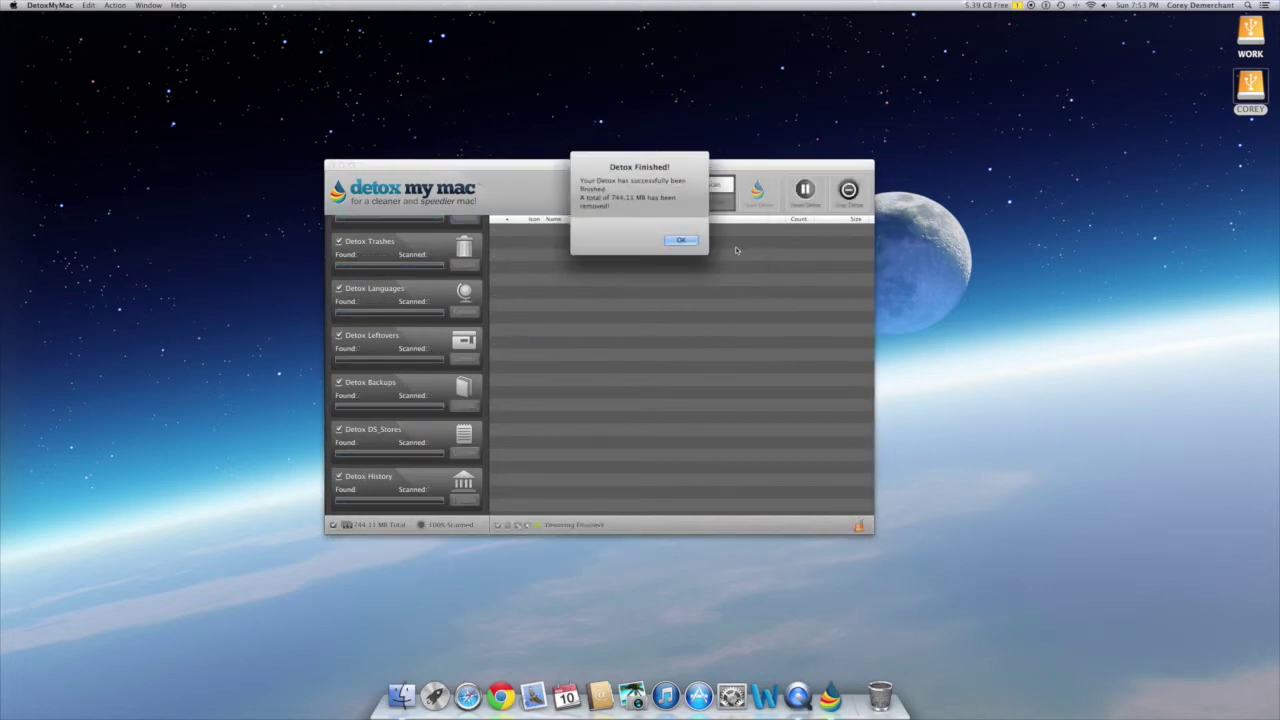
click(679, 240)
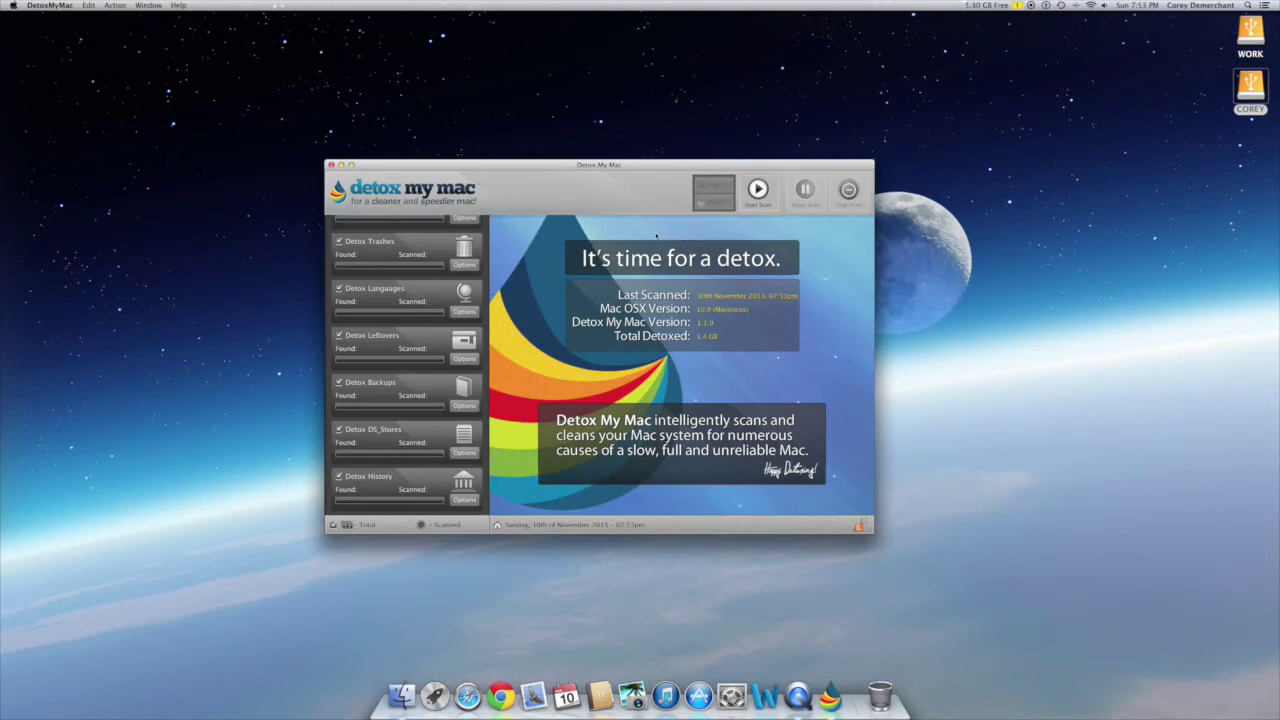